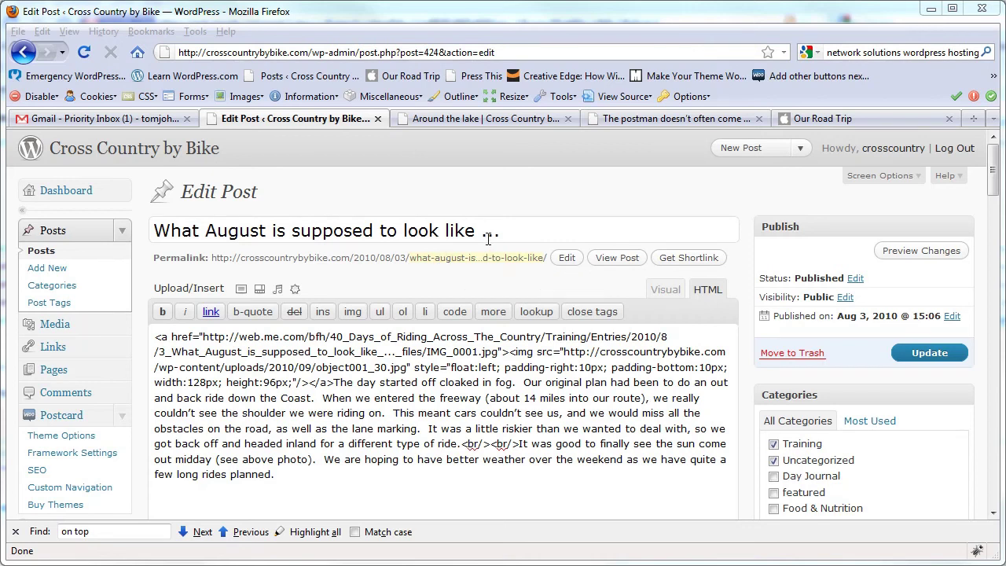
# Delete the linked web.me.com image code from the start of the post's HTML.
pyautogui.click(824, 119)
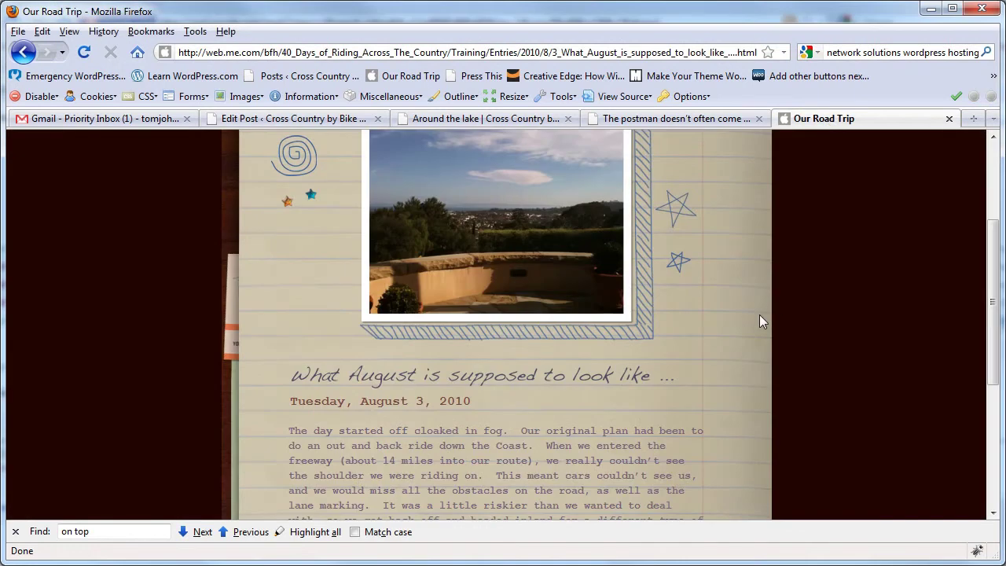
pyautogui.scroll(2, 759, 314)
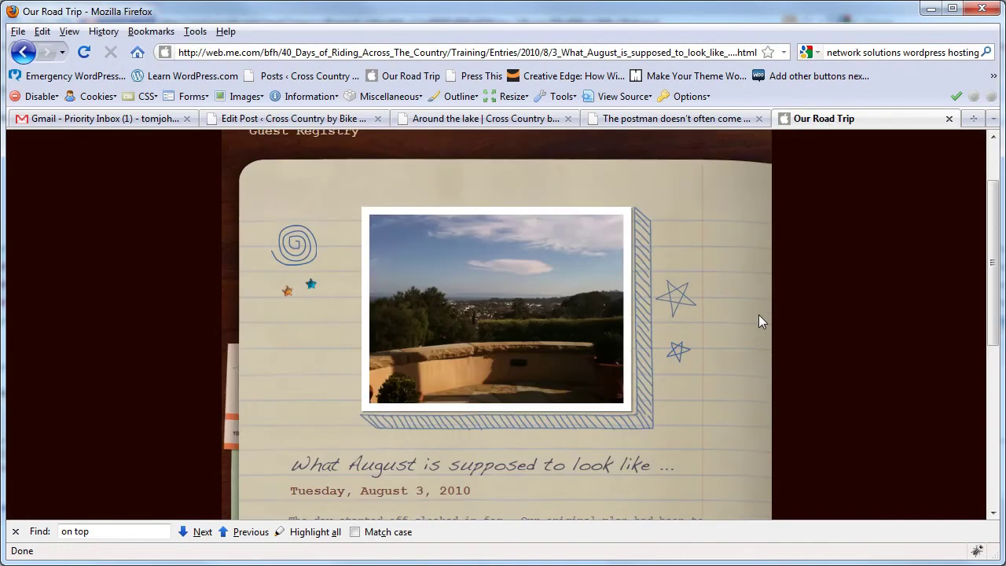
pyautogui.scroll(2, 759, 315)
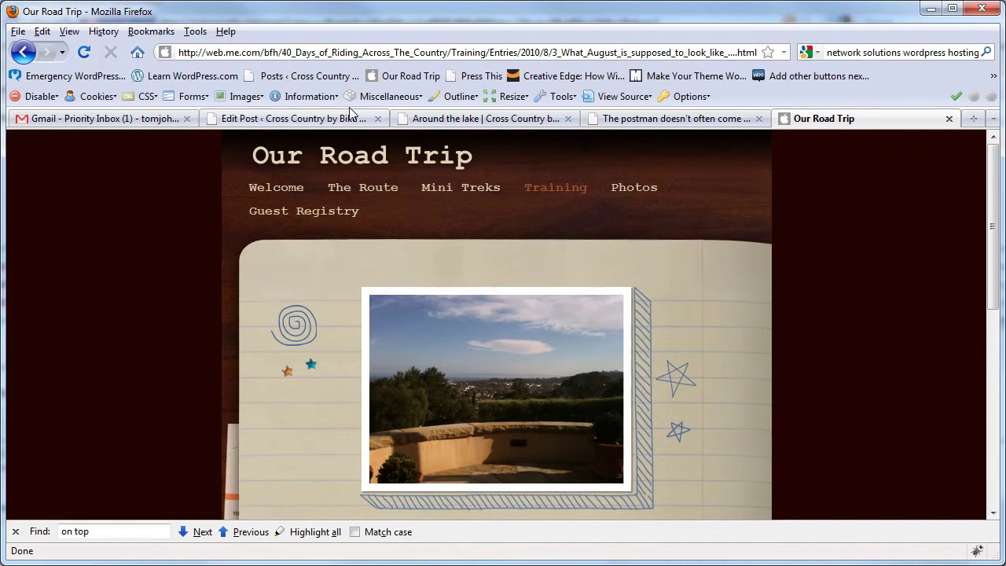
pyautogui.click(314, 119)
pyautogui.scroll(-5, 133, 320)
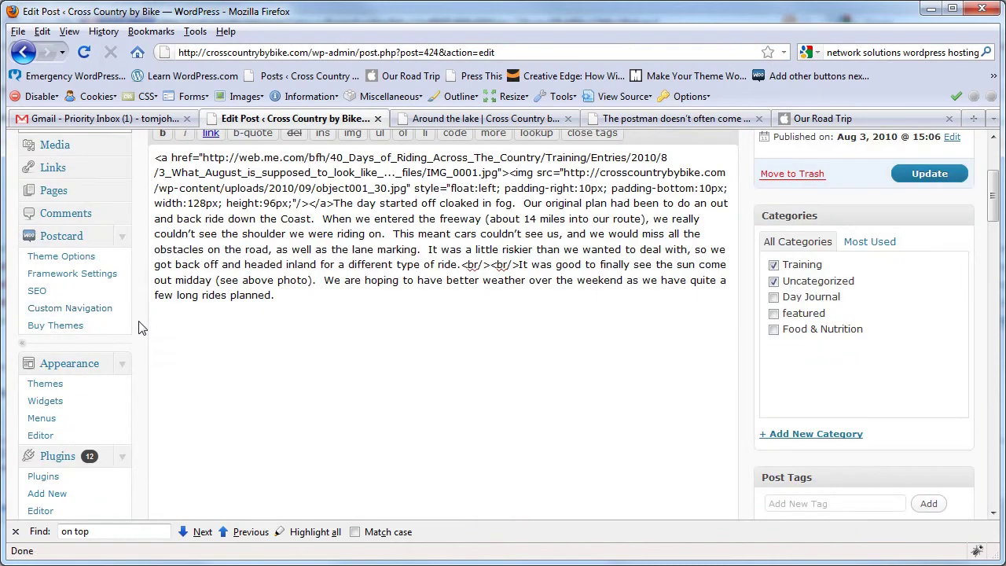
pyautogui.scroll(-4, 137, 326)
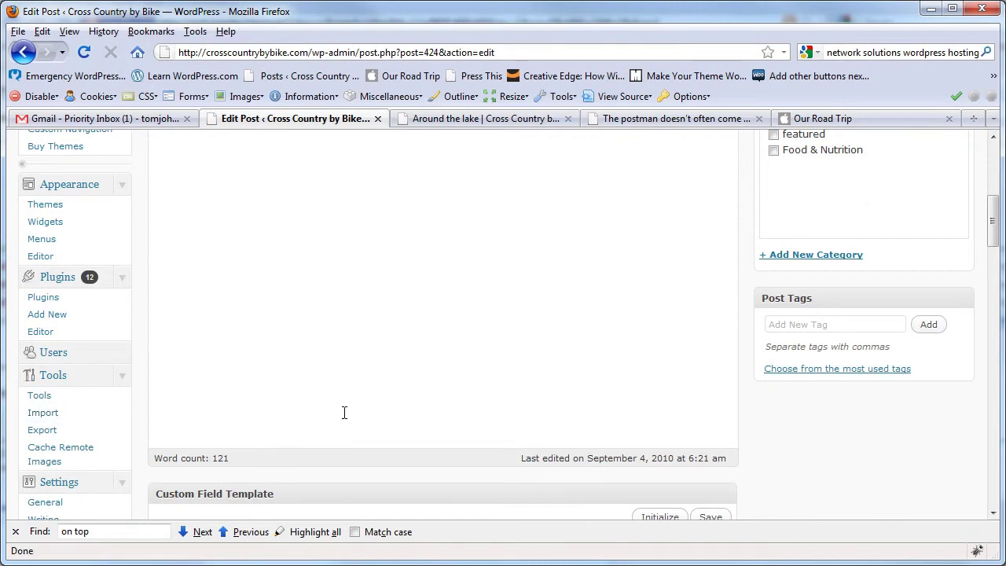
pyautogui.scroll(6, 359, 375)
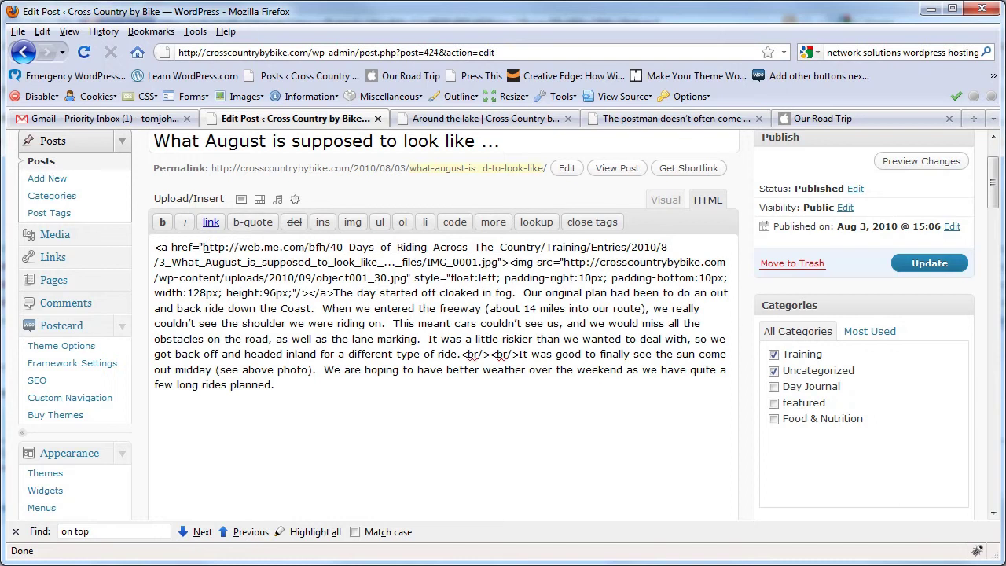
pyautogui.moveTo(234, 248); pyautogui.dragTo(309, 253)
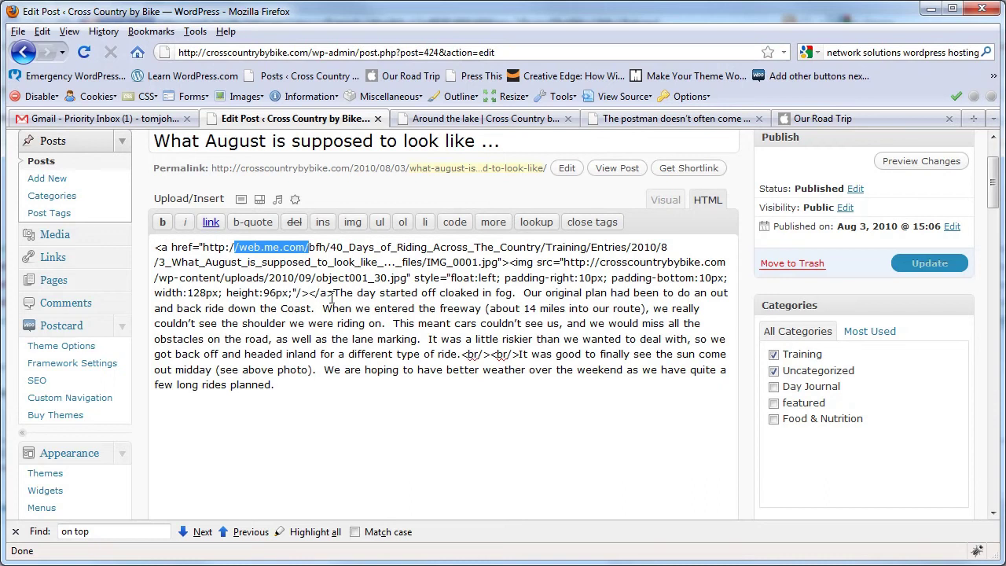
pyautogui.moveTo(336, 293); pyautogui.dragTo(157, 248)
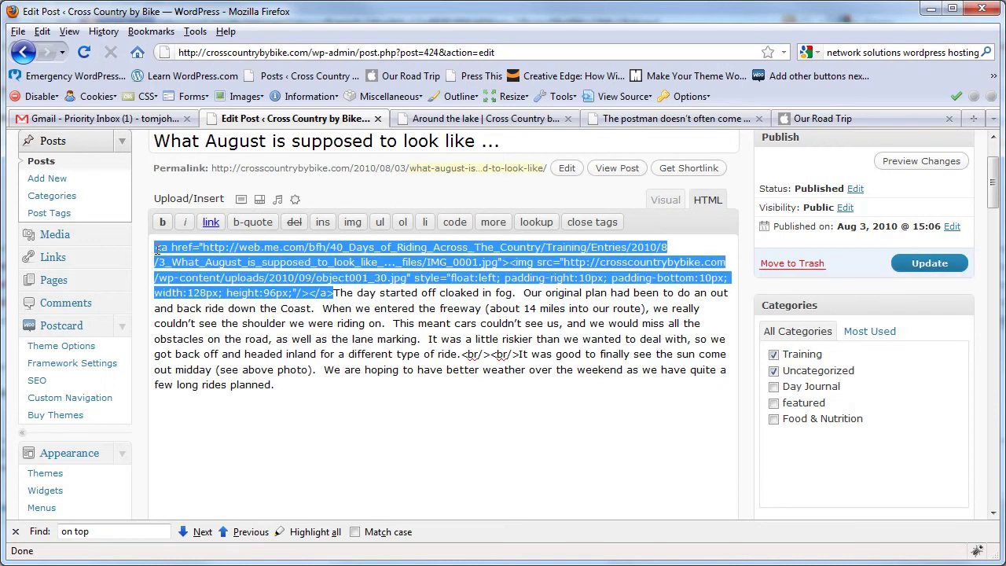
pyautogui.press('Delete')
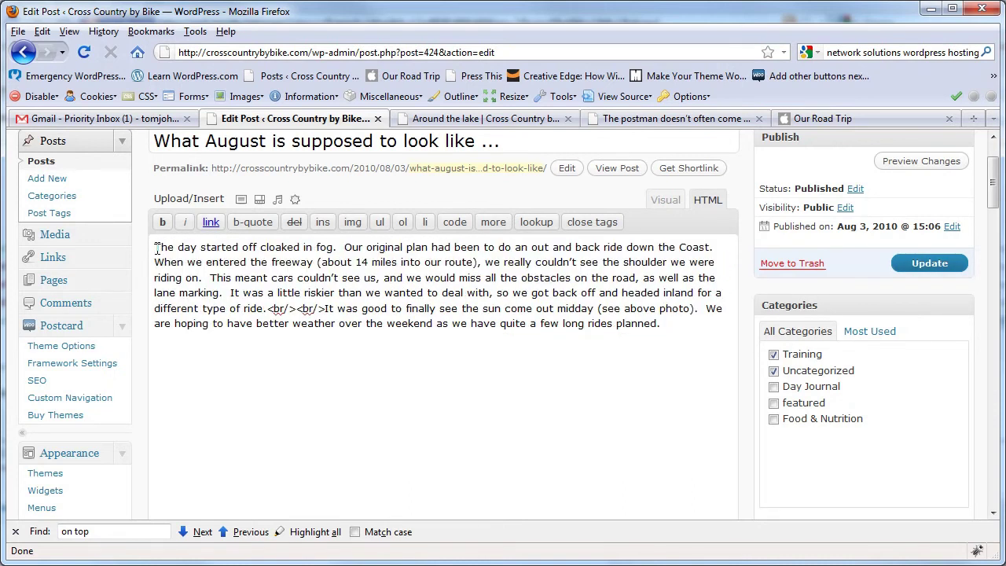
# Copy the image location of the photo on the Our Road Trip journal page.
pyautogui.click(819, 118)
pyautogui.scroll(-5, 820, 237)
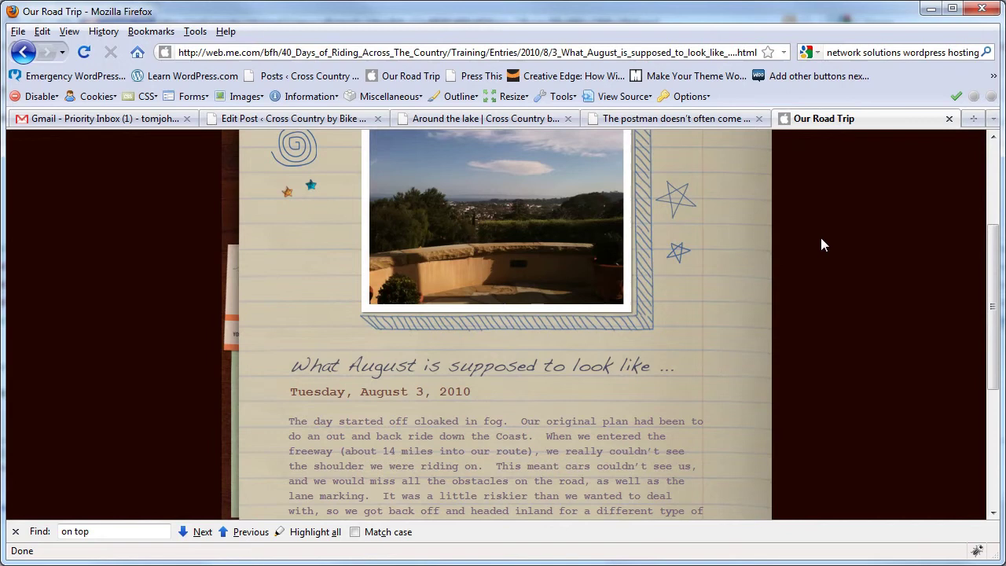
pyautogui.scroll(2, 836, 235)
pyautogui.rightClick(492, 275)
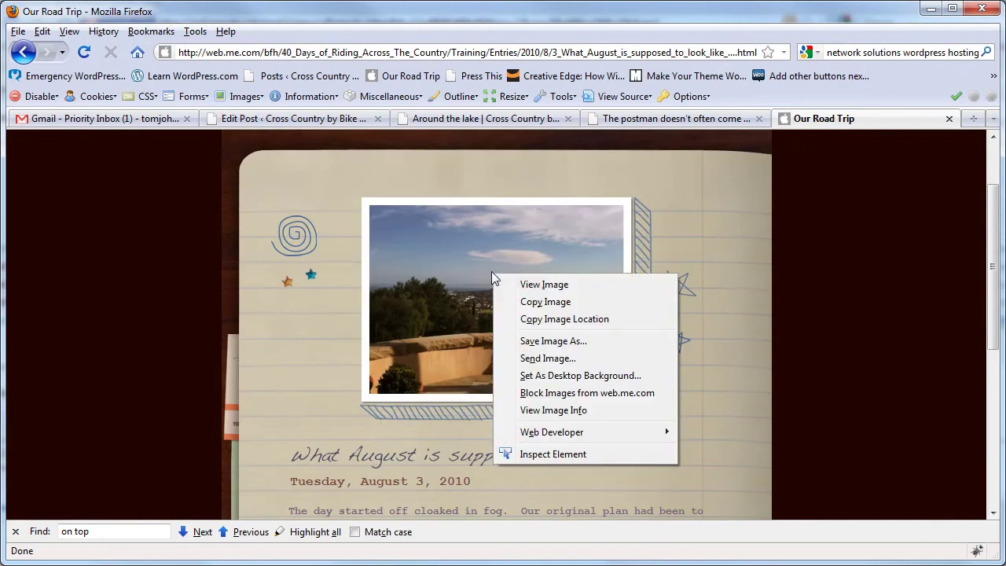
pyautogui.click(574, 319)
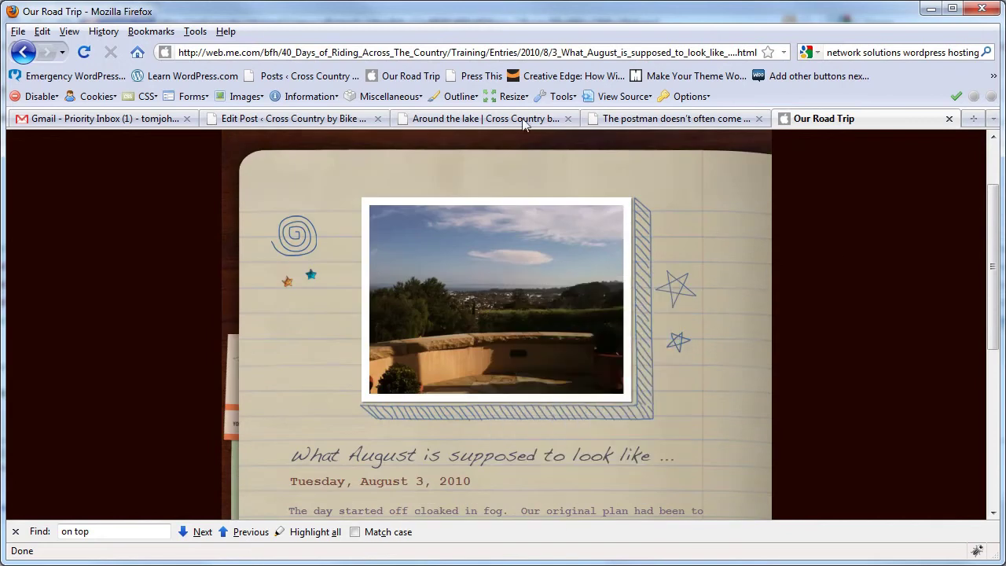
# Add an img tag with the copied photo URL at the top, right-aligned at 335px wide, and update the post.
pyautogui.click(339, 122)
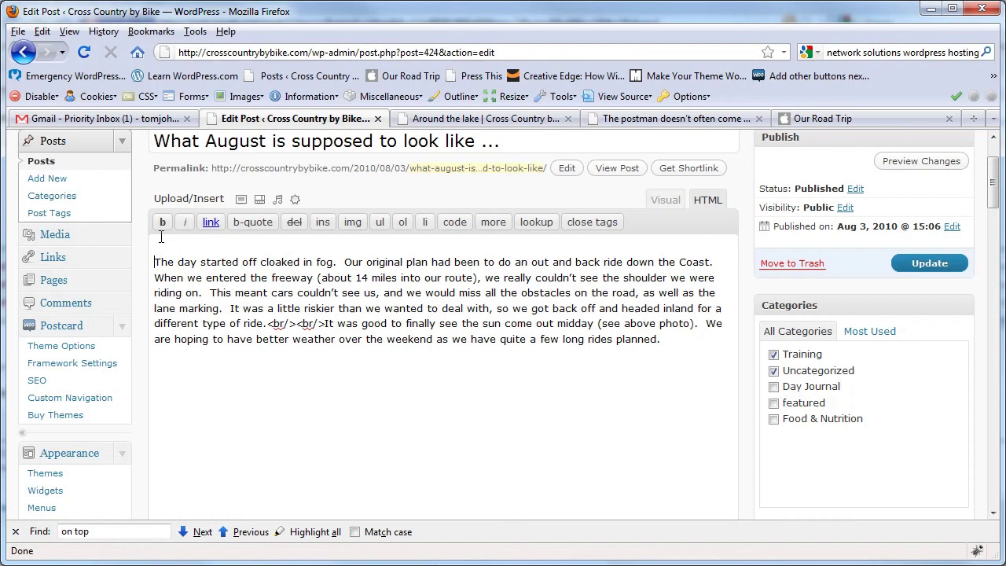
pyautogui.press('Return')
pyautogui.press('Return')
pyautogui.press('Up')
pyautogui.press('Up')
pyautogui.write('<img')
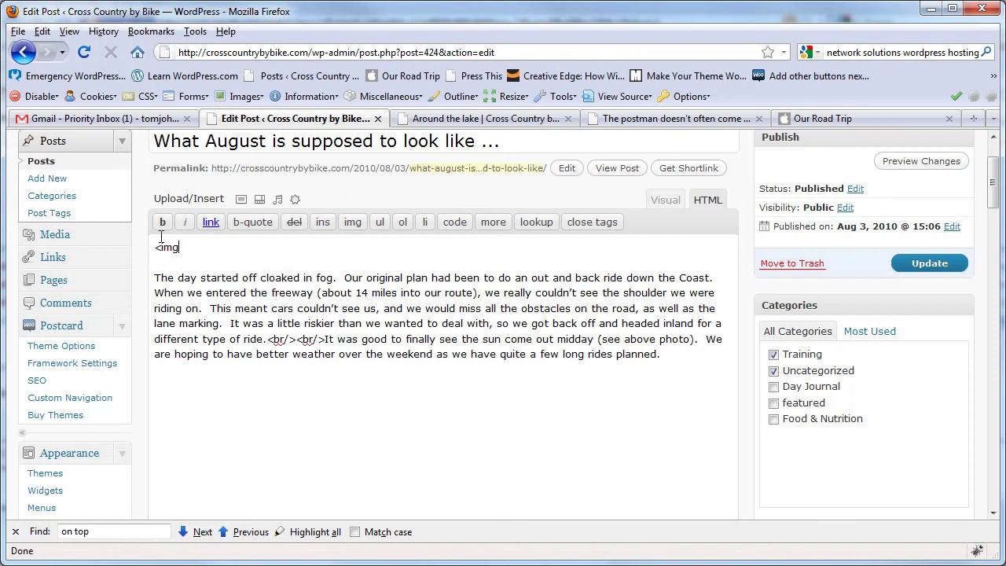
pyautogui.write(' src="')
pyautogui.hotkey('ctrl', 'v')
pyautogui.write('"')
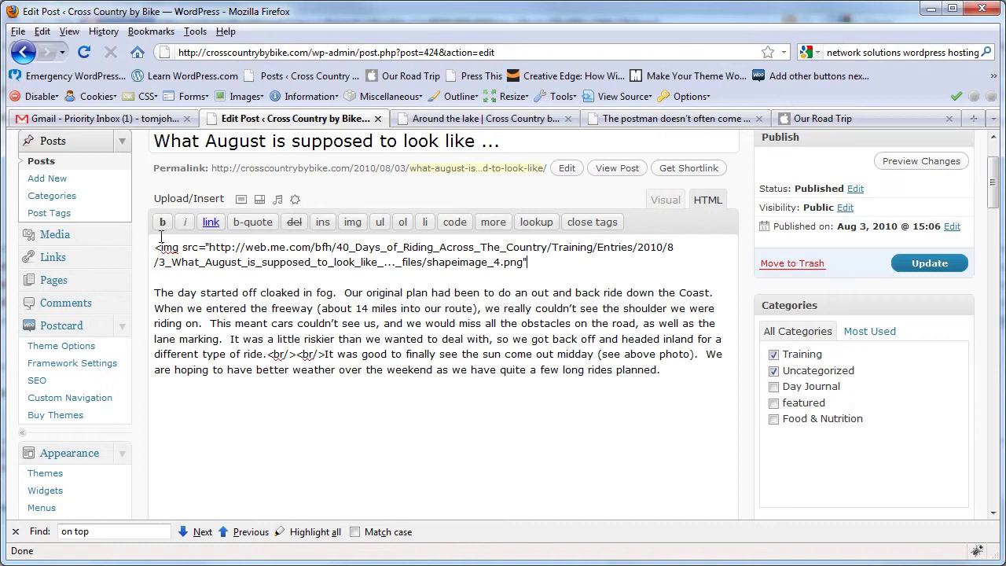
pyautogui.write(' class="alighnright" width="33')
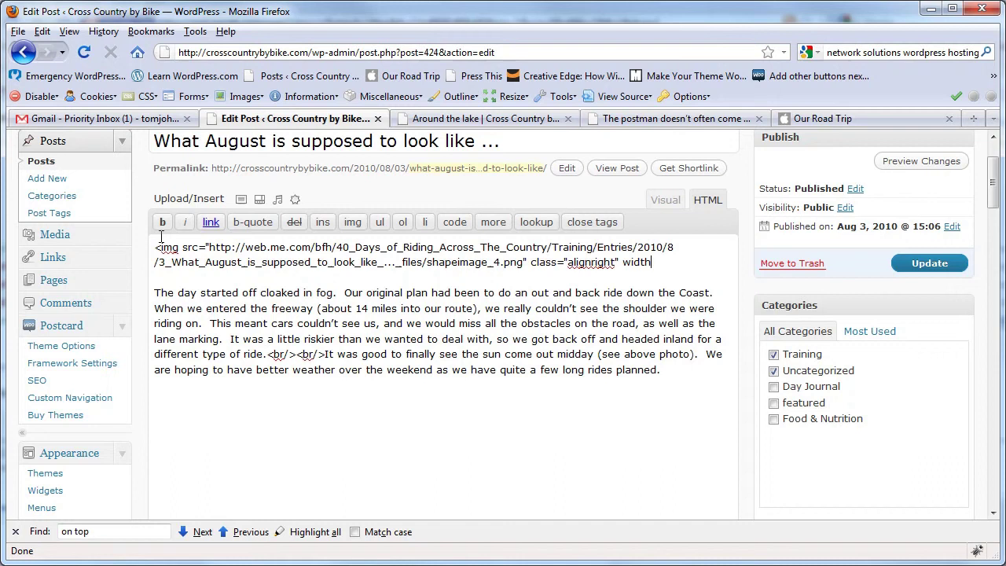
pyautogui.write('5px />')
pyautogui.click(913, 267)
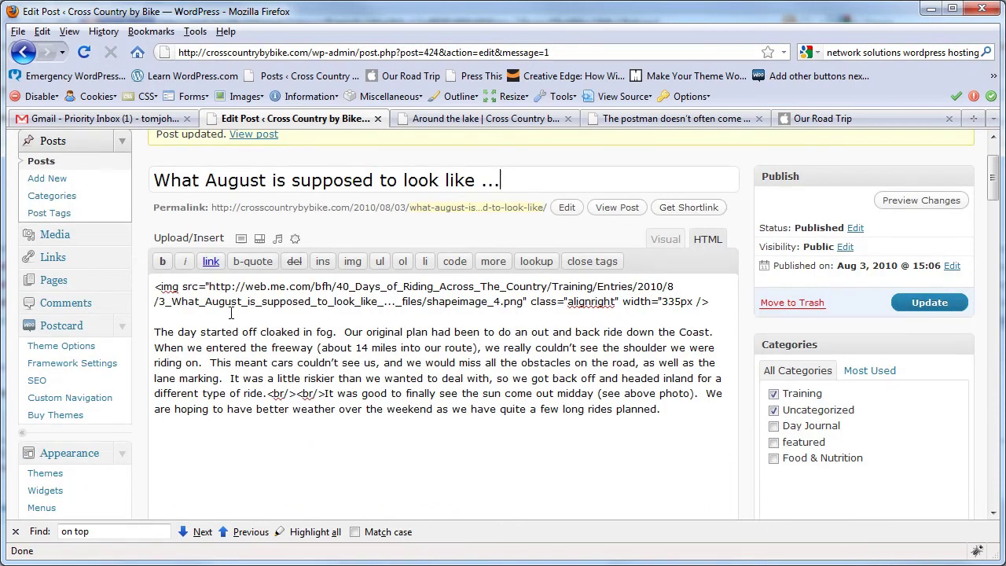
# Go to Tools > Cache Remote Images in the admin sidebar.
pyautogui.scroll(-4, 137, 351)
pyautogui.scroll(-2, 138, 349)
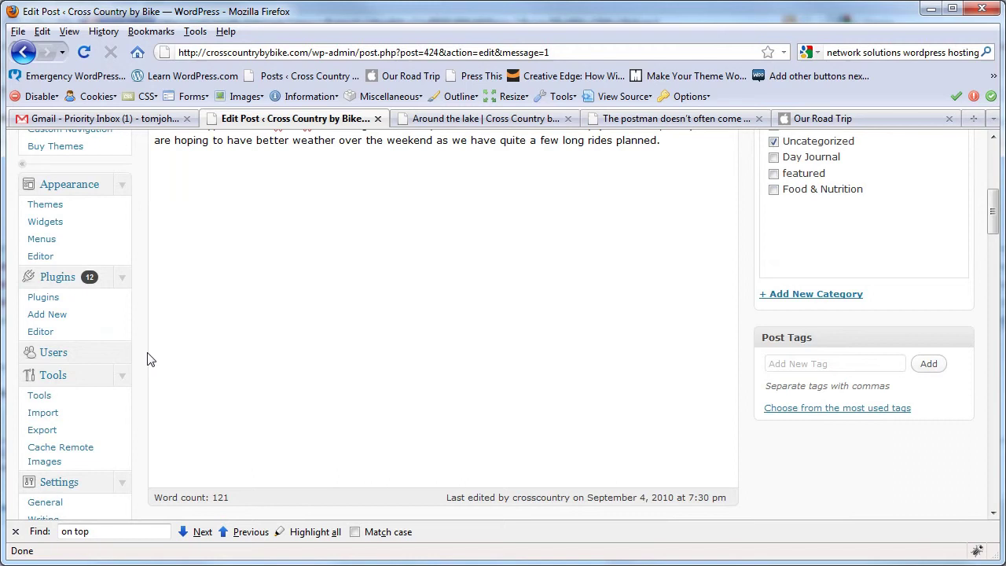
pyautogui.scroll(-4, 149, 357)
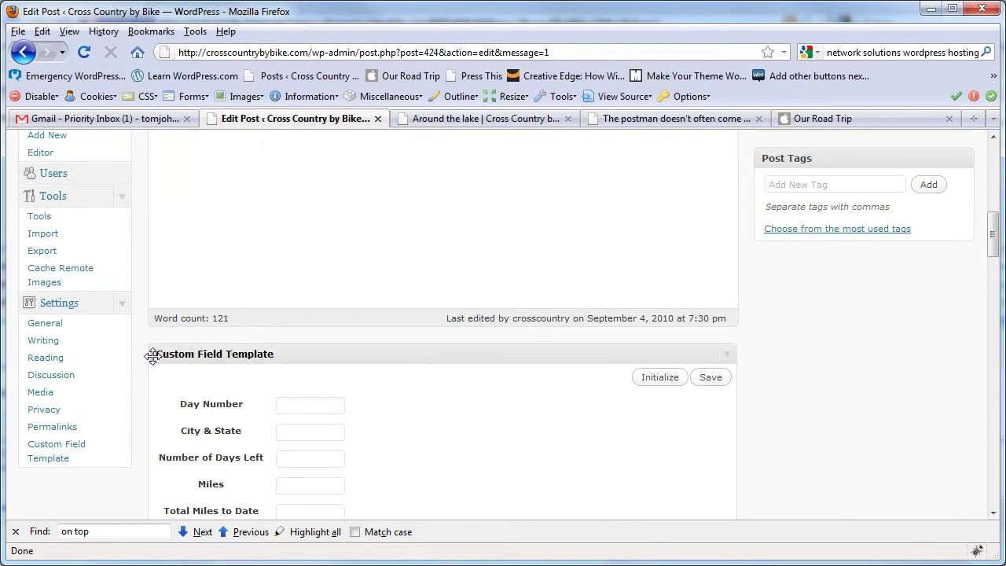
pyautogui.click(58, 277)
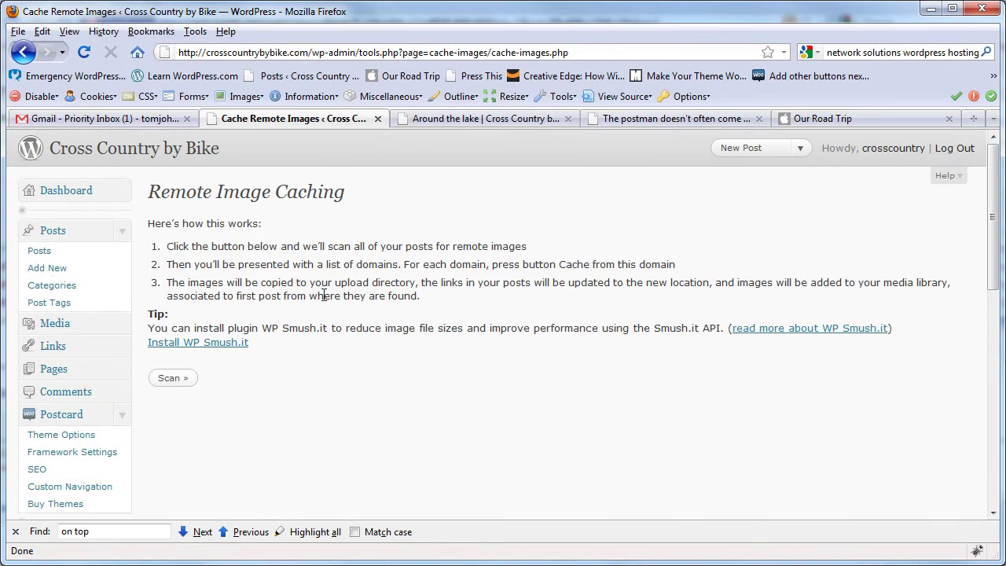
# Scan the posts and start caching the 34 remote images found on web.me.com.
pyautogui.click(171, 377)
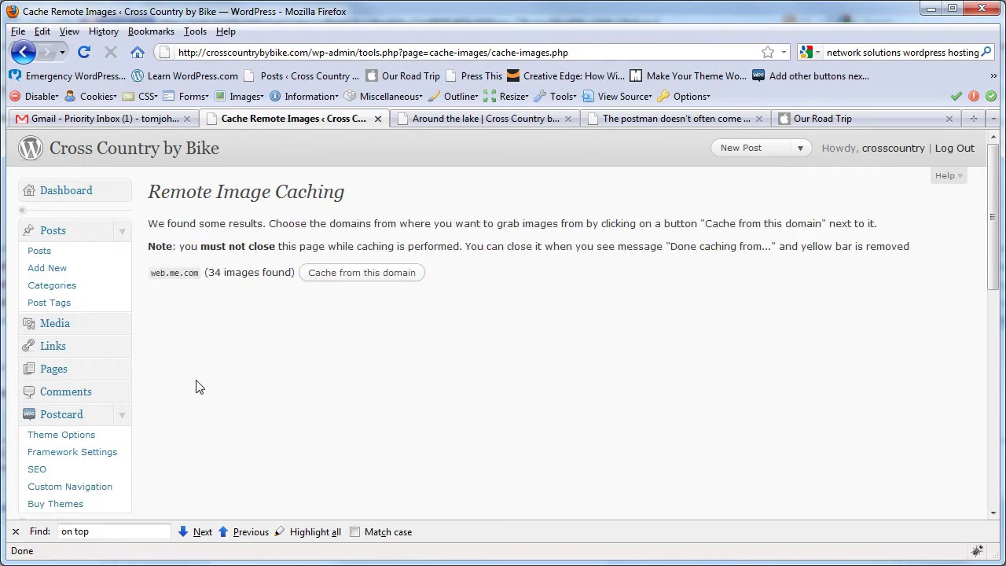
pyautogui.click(310, 279)
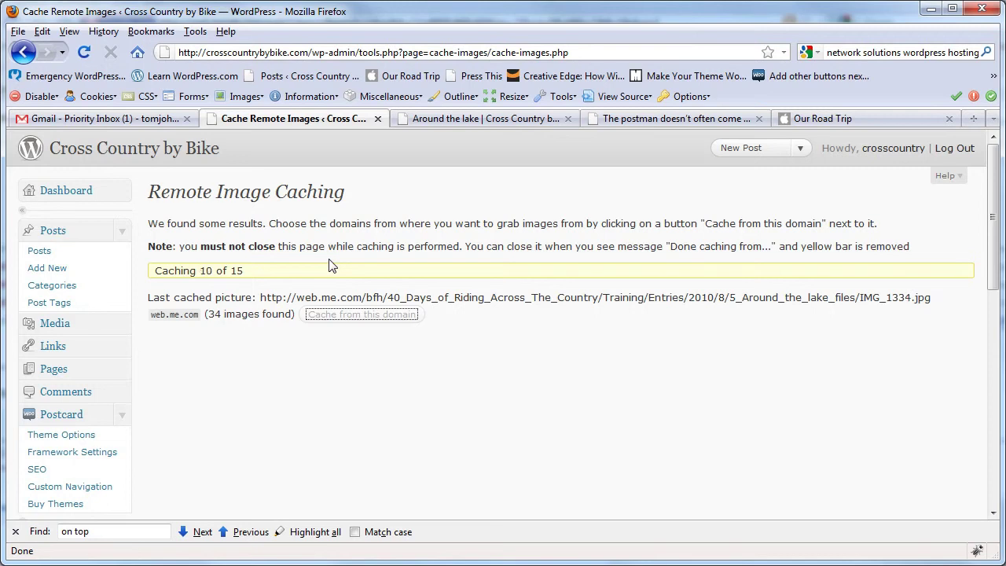
# Confirm caching from web.me.com is done, then go to Posts > Posts.
pyautogui.click(859, 118)
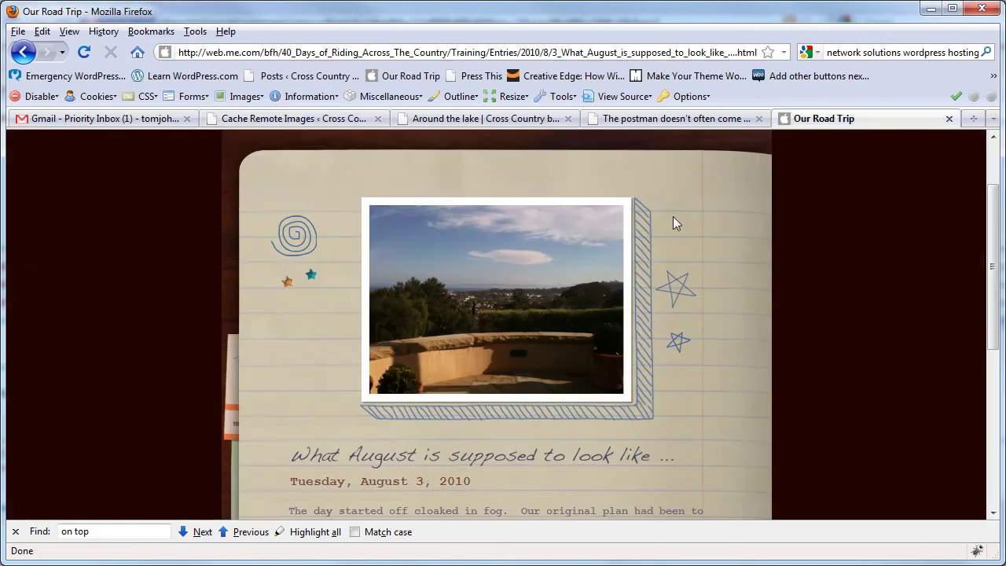
pyautogui.click(306, 119)
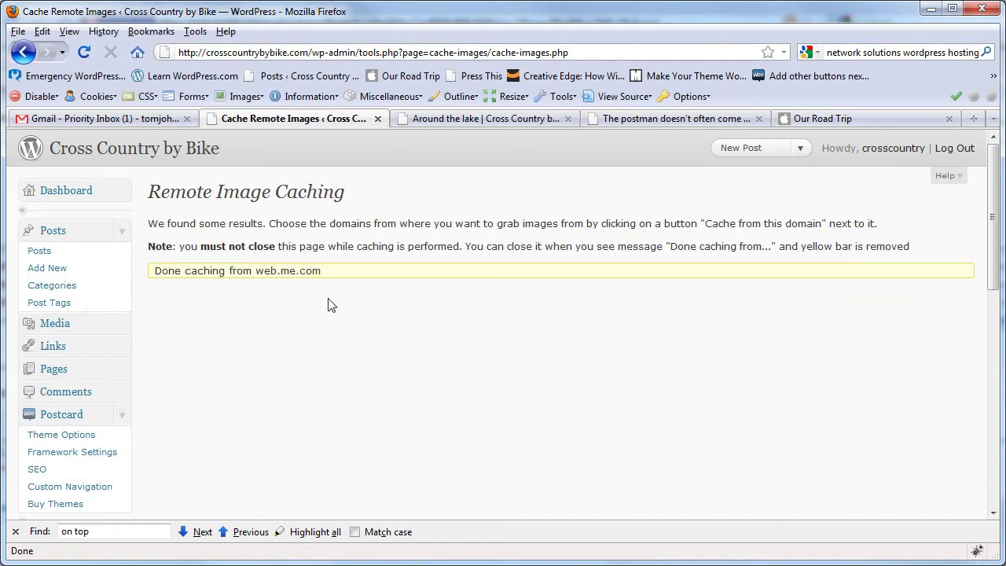
pyautogui.click(54, 251)
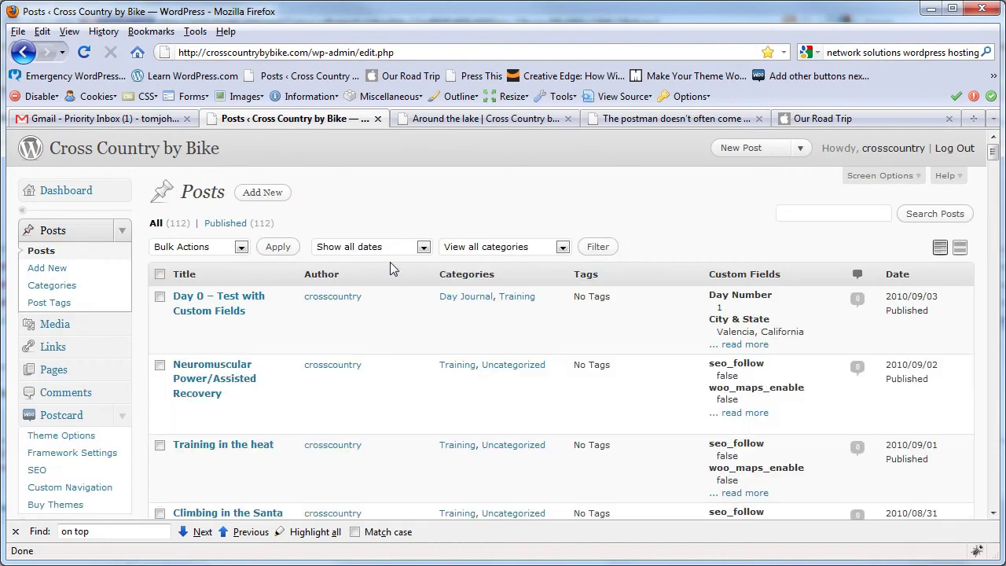
# Search the list for 'august' and edit the 'What August is supposed to look like' post.
pyautogui.hotkey('ctrl', 'f')
pyautogui.write('august')
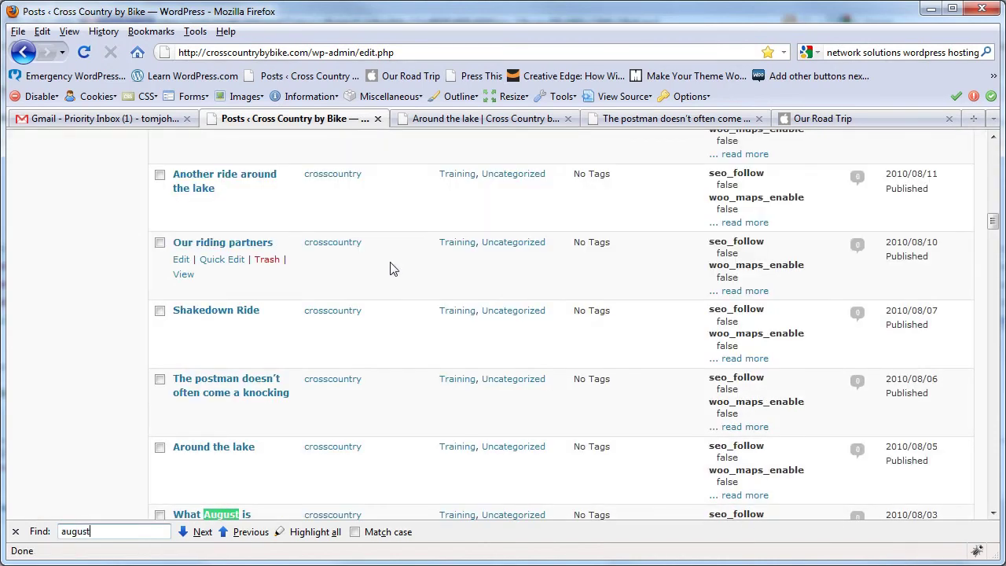
pyautogui.scroll(-2, 369, 275)
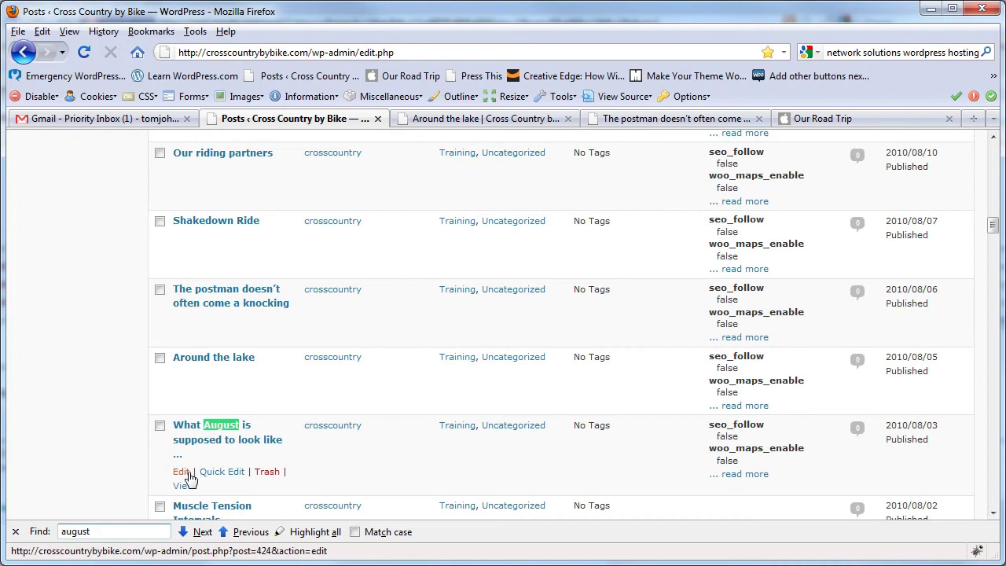
pyautogui.click(186, 474)
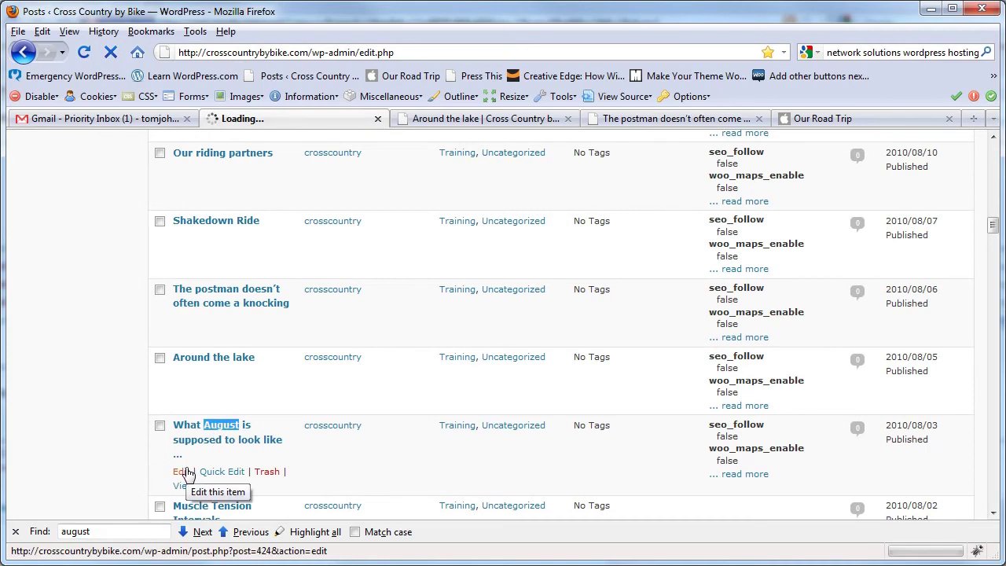